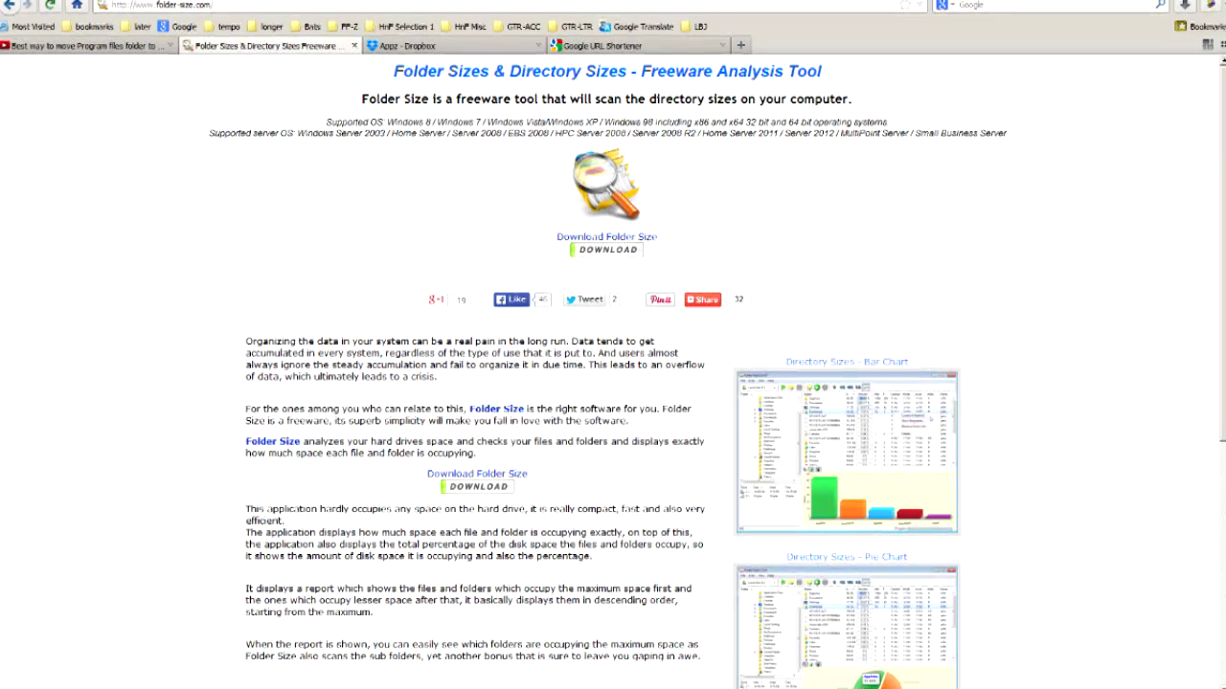
Step: Clear the desktop and launch Folder Size so it lists drives C: through N:
key("super+d")
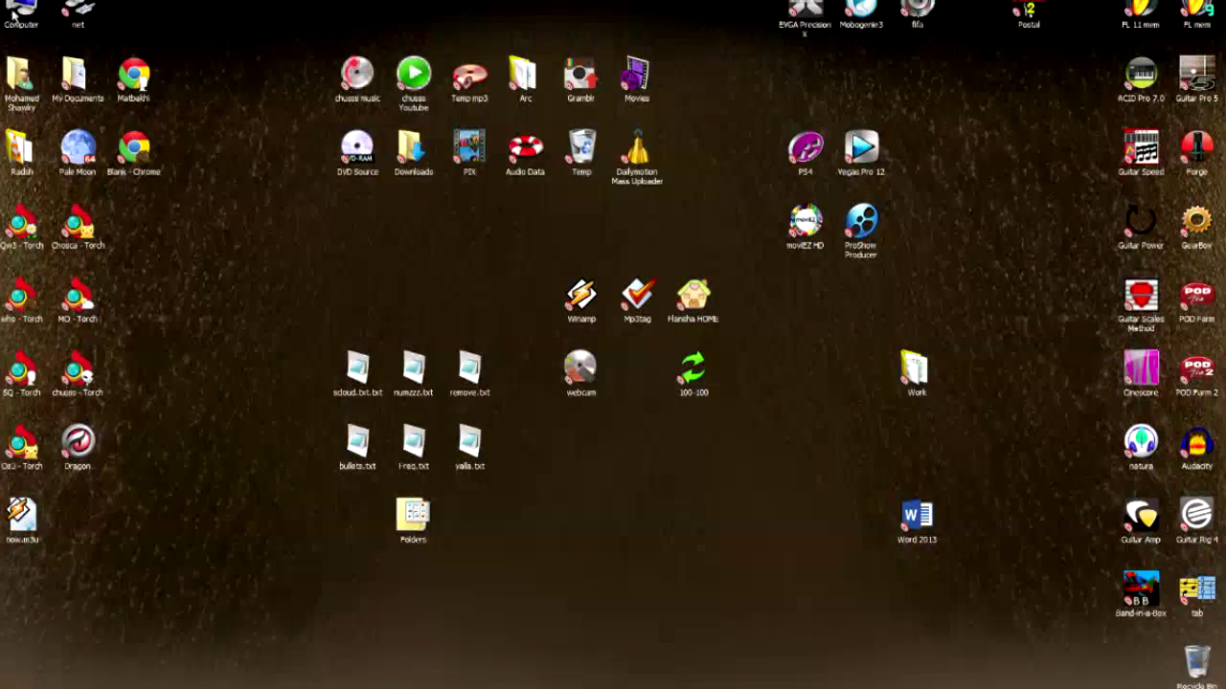
key("super+e")
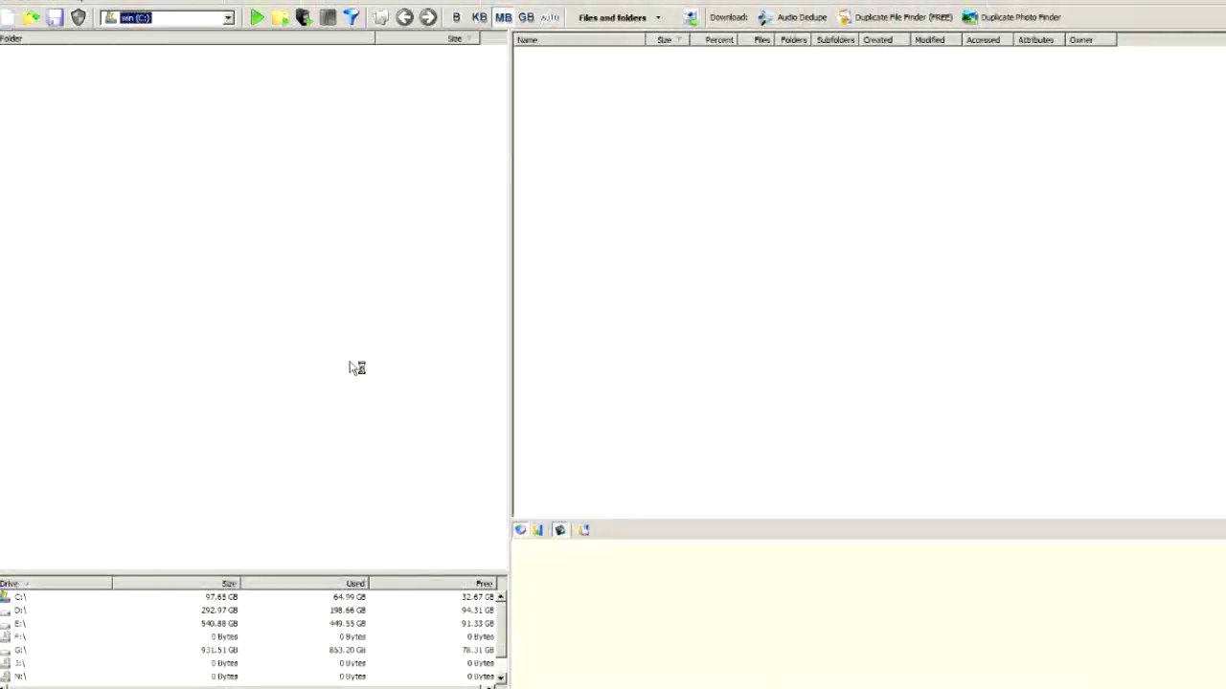
Step: Scan C:\Program Files (x86) in Folder Size, totalling 16806.81 MB
left_click(280, 18)
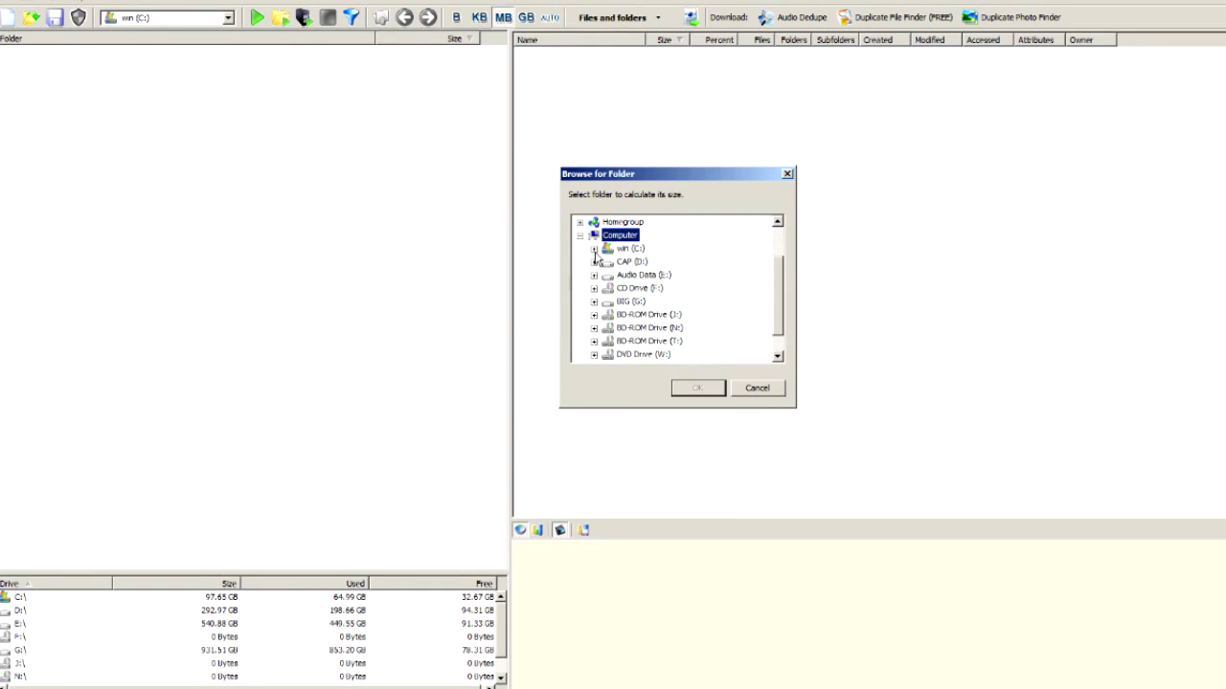
left_click(593, 249)
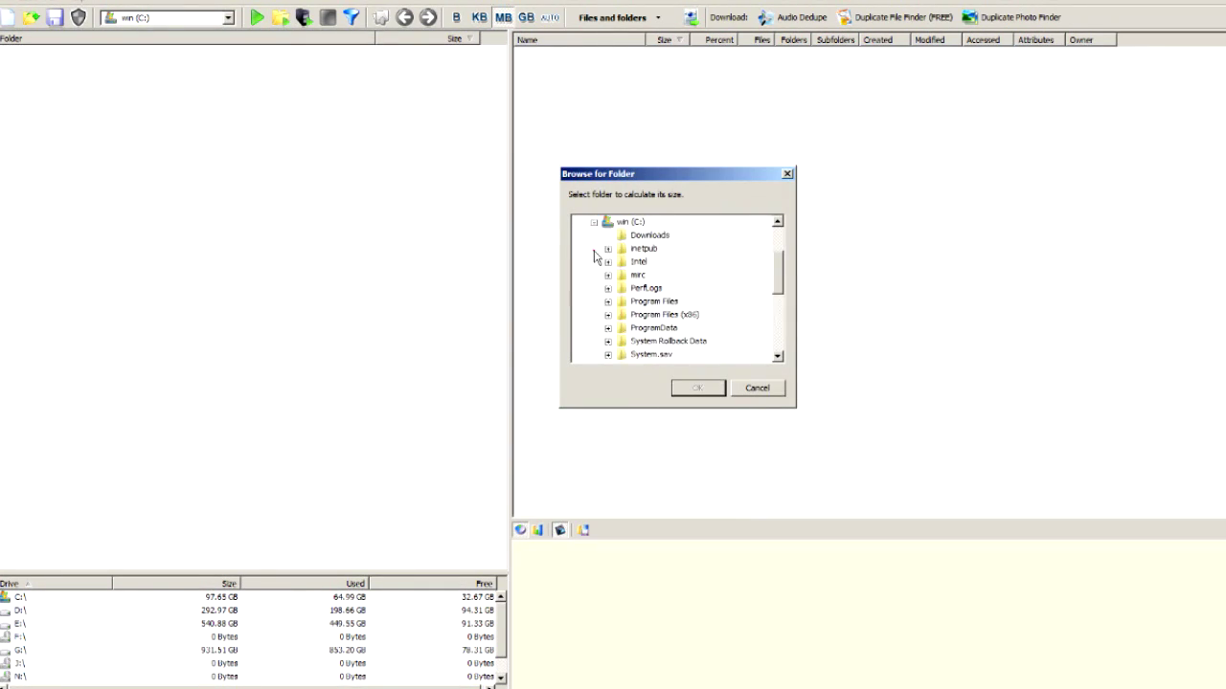
left_click(696, 319)
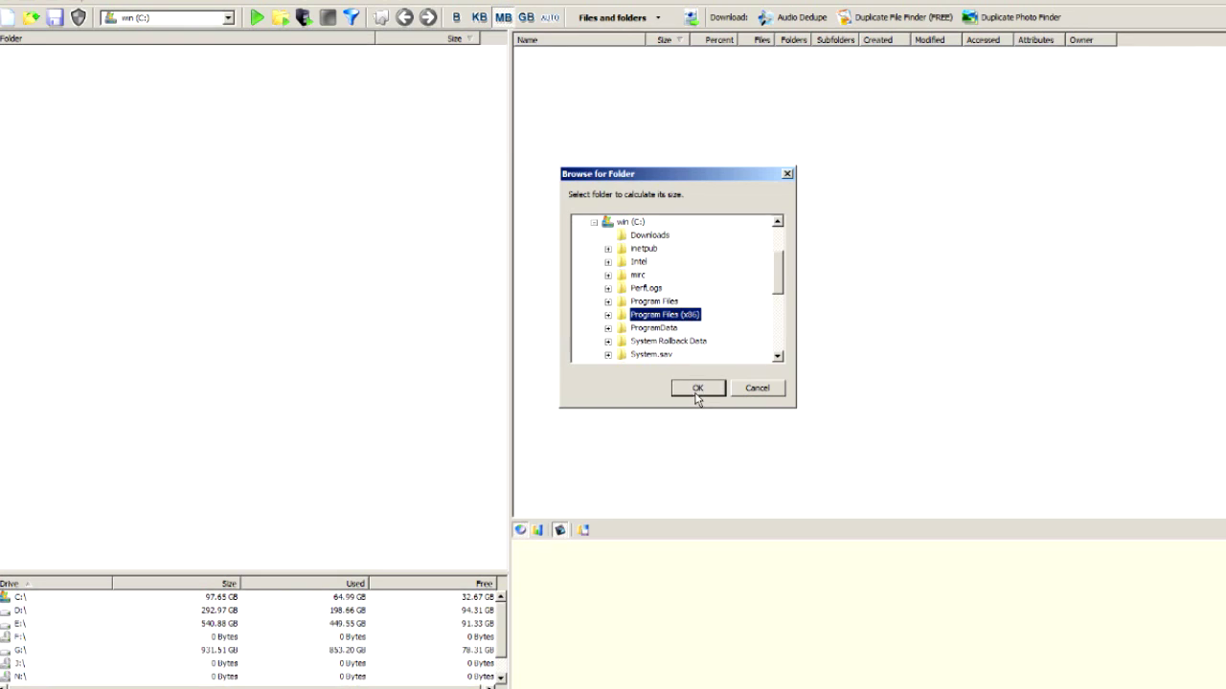
left_click(702, 391)
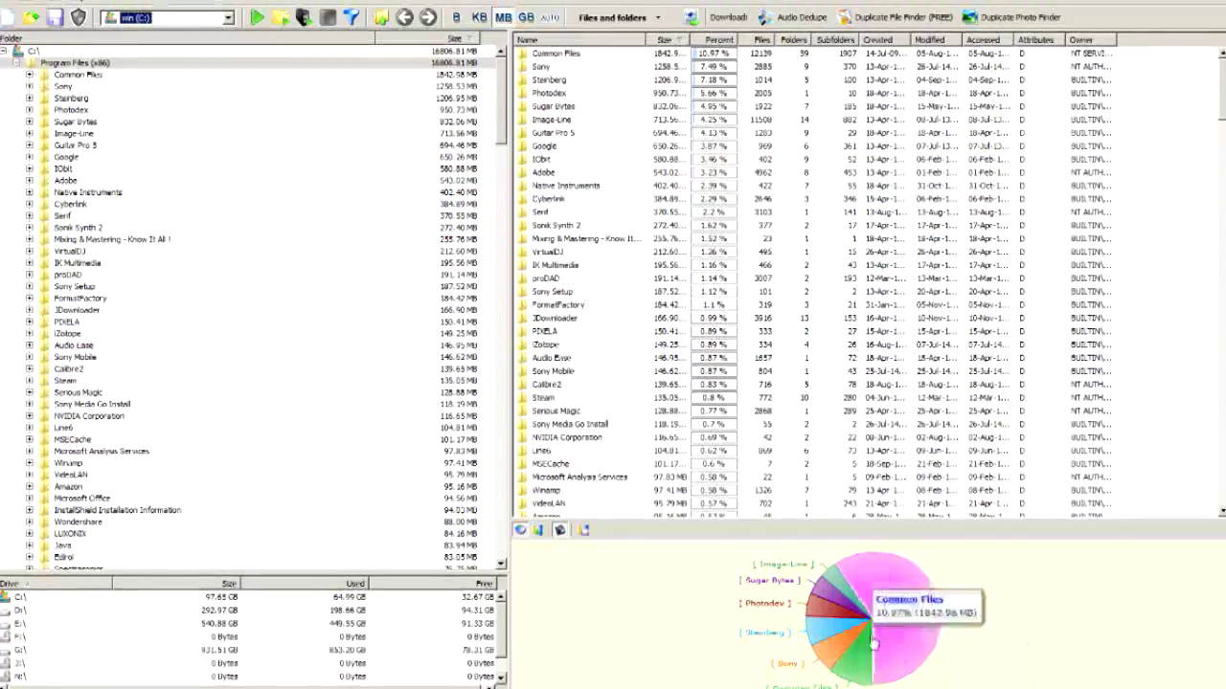
Step: Check the pie chart slices, then show the 1842.98 MB Common Files breakdown led by Adobe
mouse_move(826, 658)
left_click(886, 613)
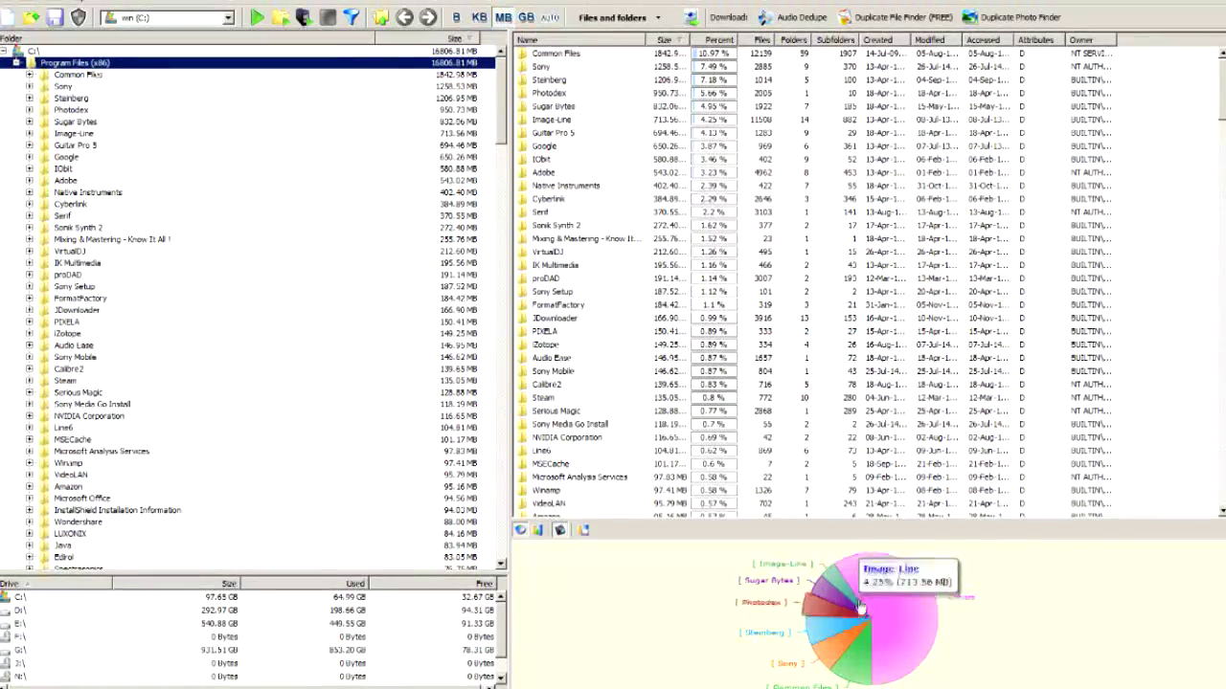
mouse_move(840, 641)
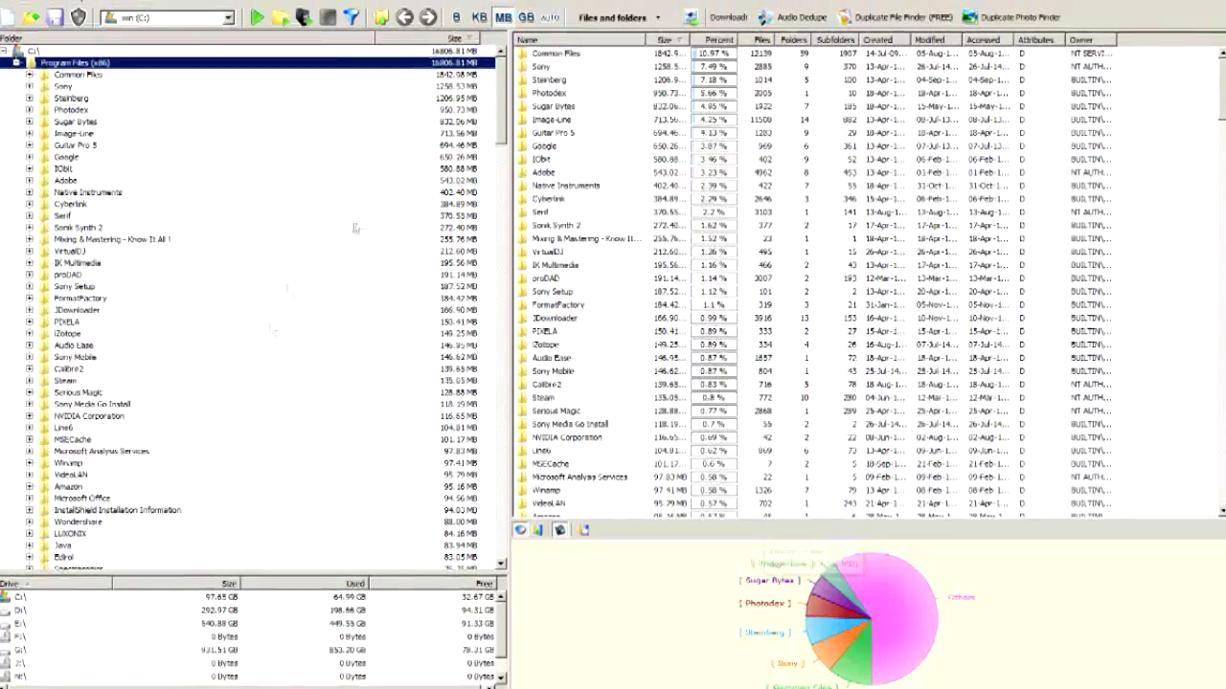
left_click(92, 76)
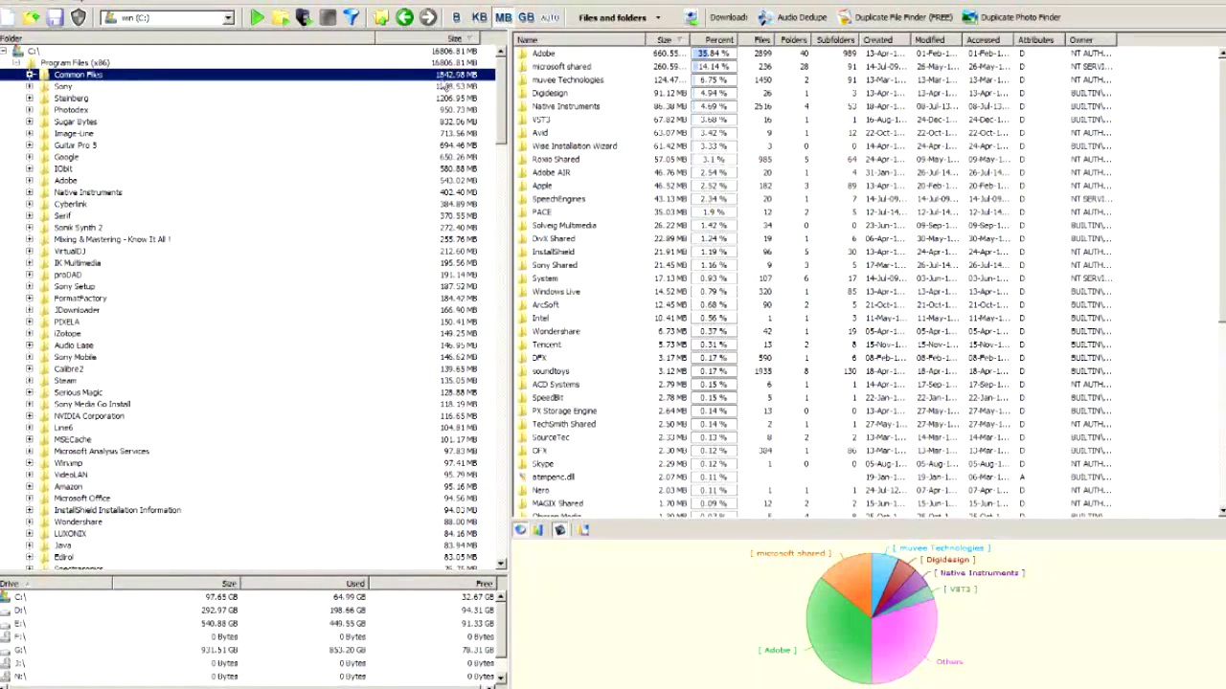
Step: Compare the sizes of Sony, Steinberg (1206.95 MB), Sugar Bytes and Adobe
left_click(63, 86)
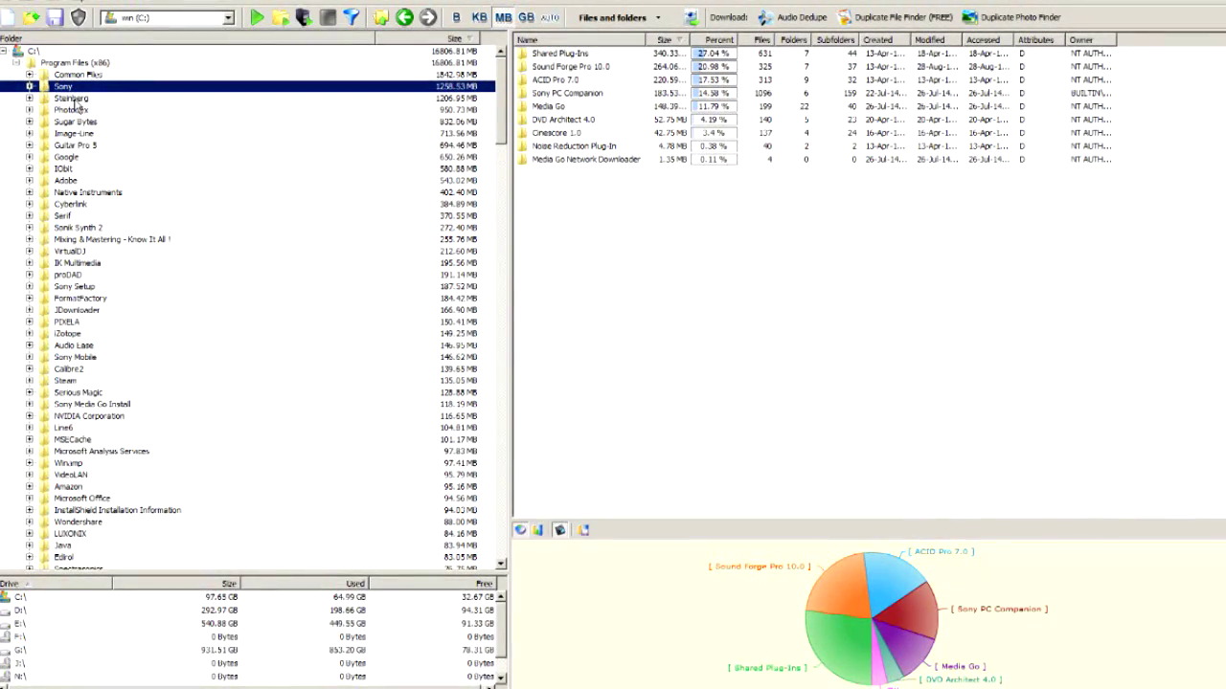
left_click(72, 98)
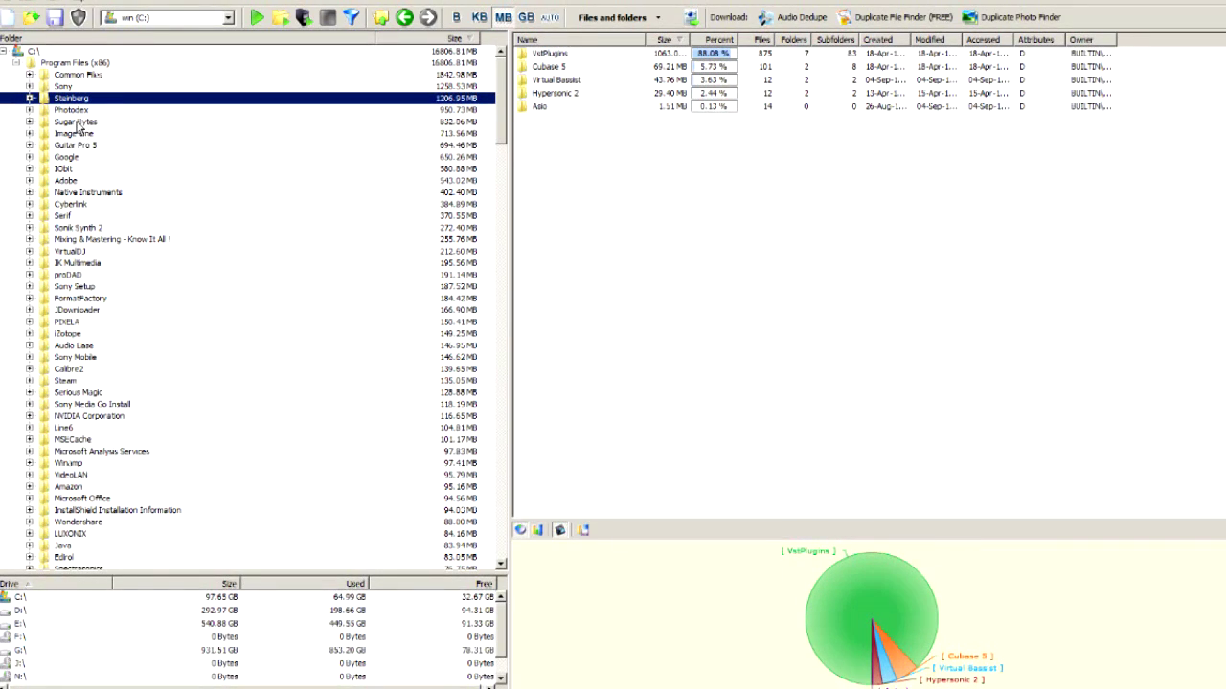
left_click(87, 124)
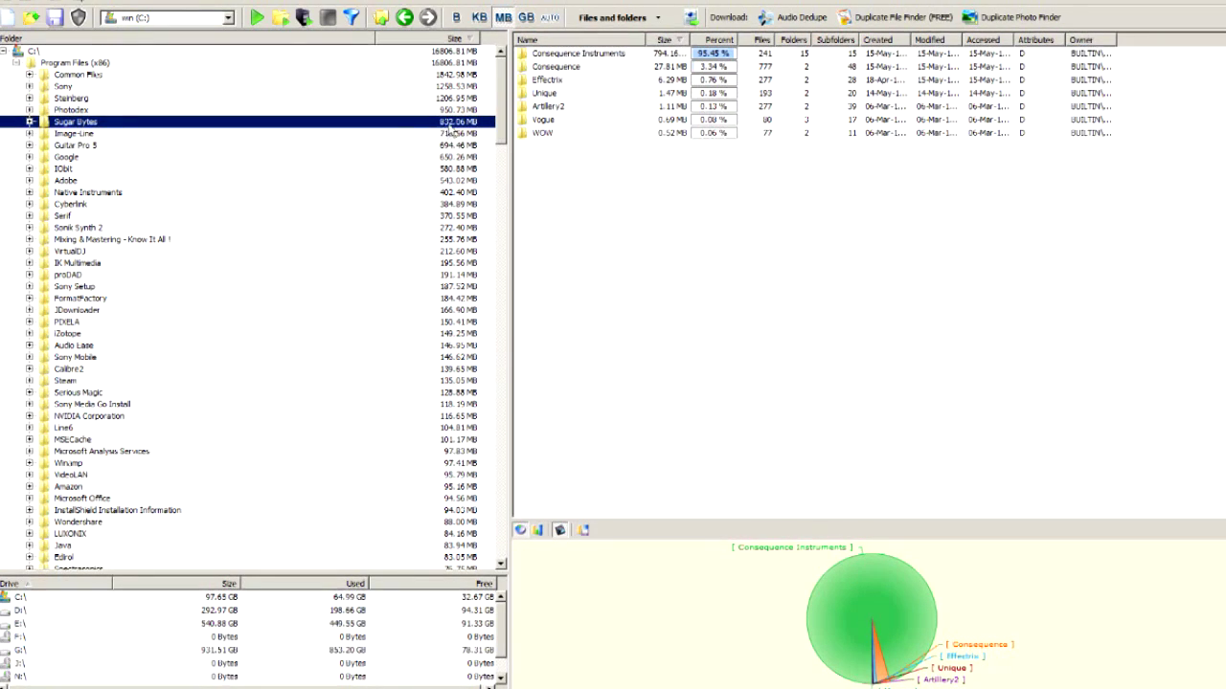
left_click(82, 98)
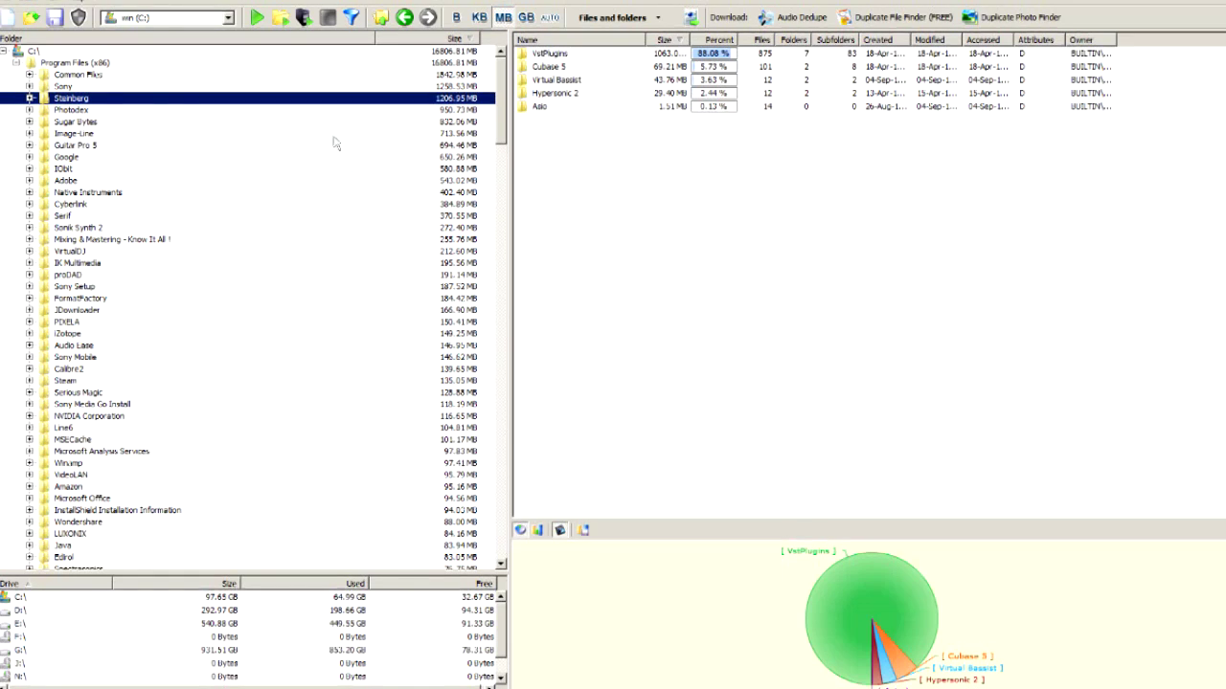
left_click(67, 181)
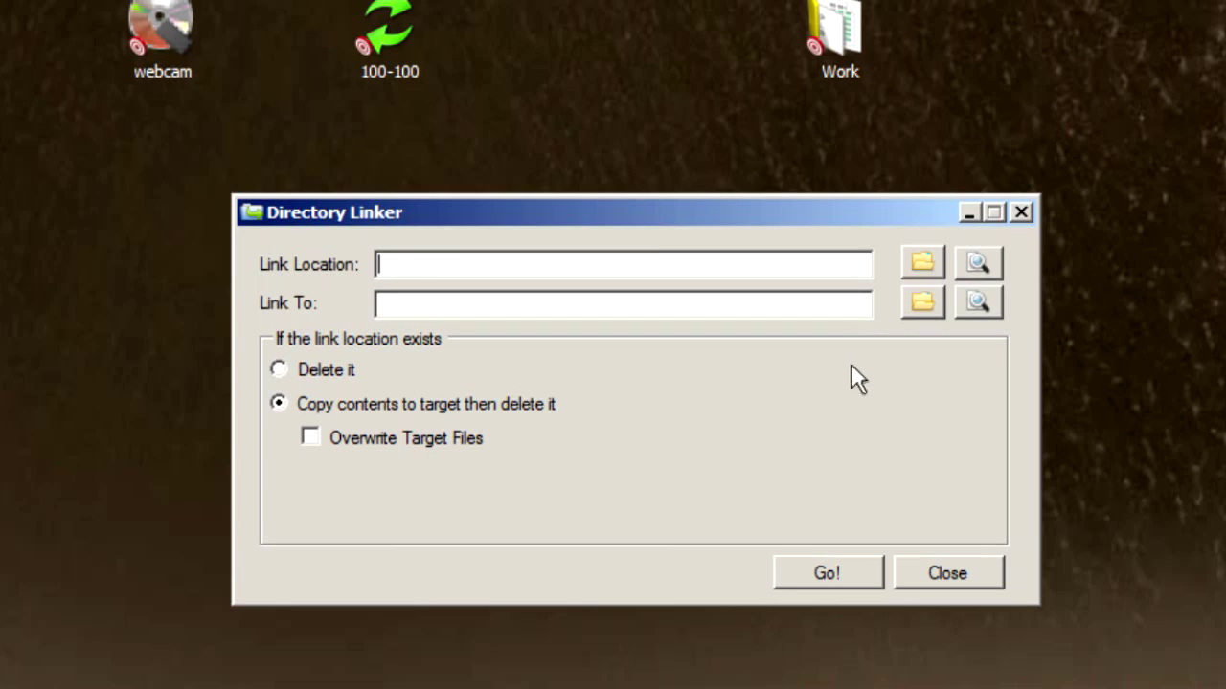
Step: Browse C: > Program Files (x86) and pick Steinberg as Directory Linker's Link Location
left_click(921, 261)
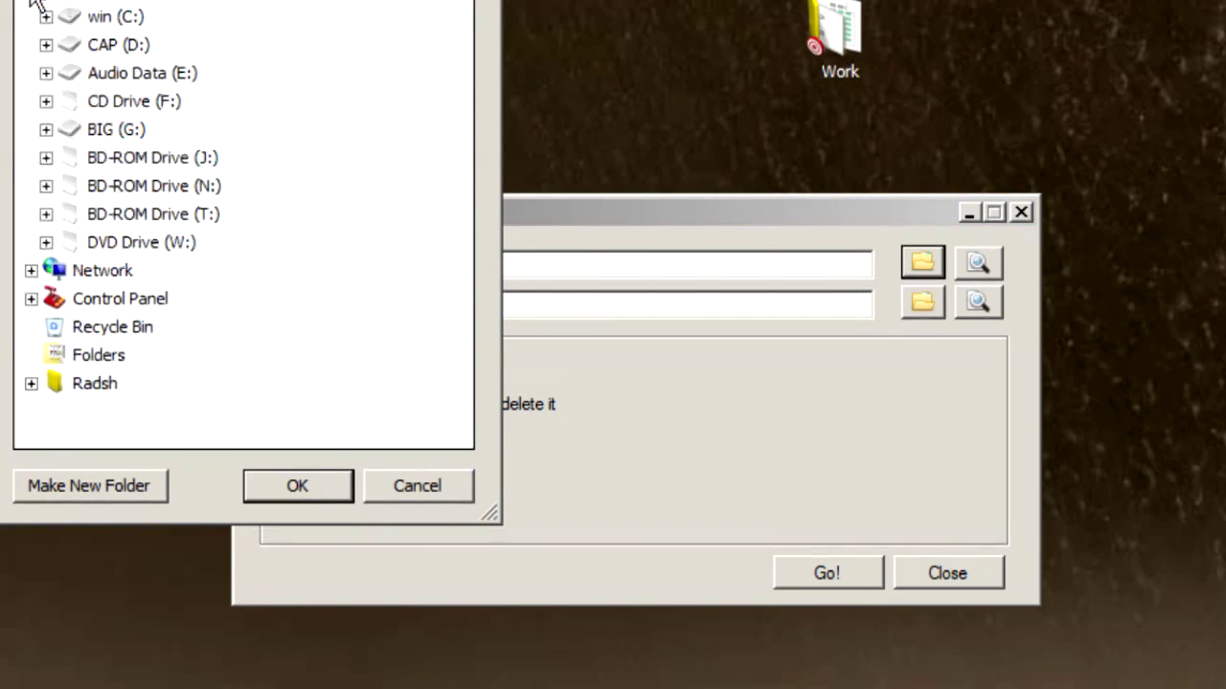
left_click(46, 16)
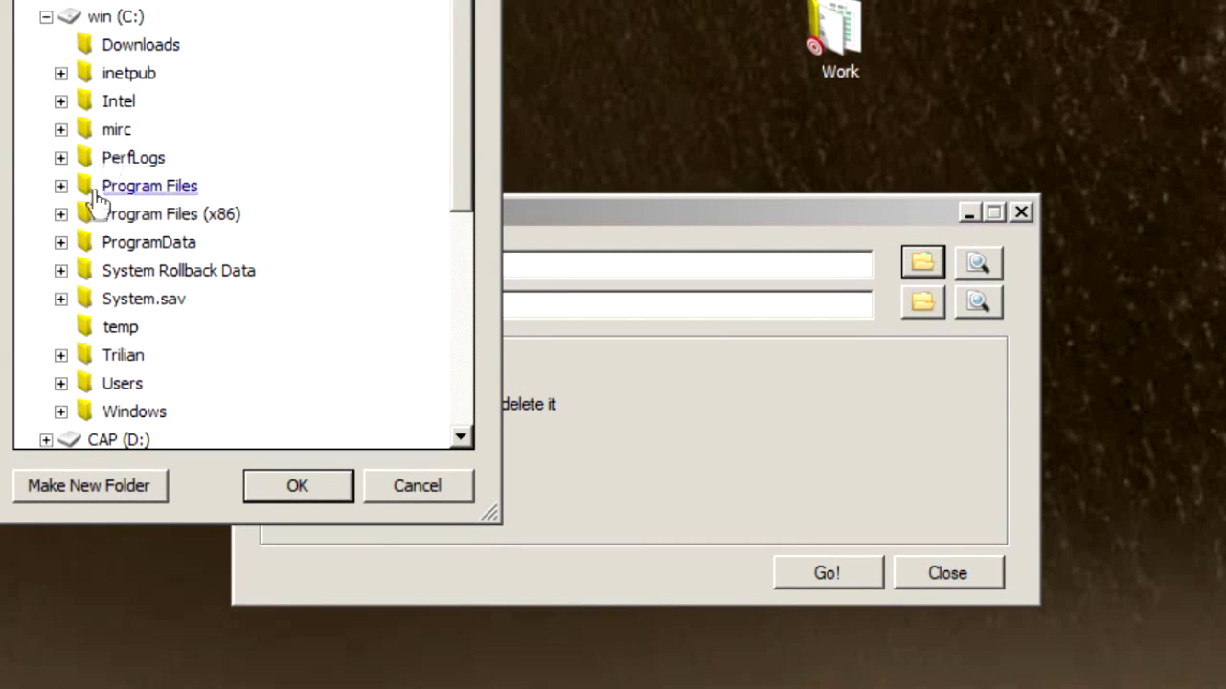
left_click(60, 214)
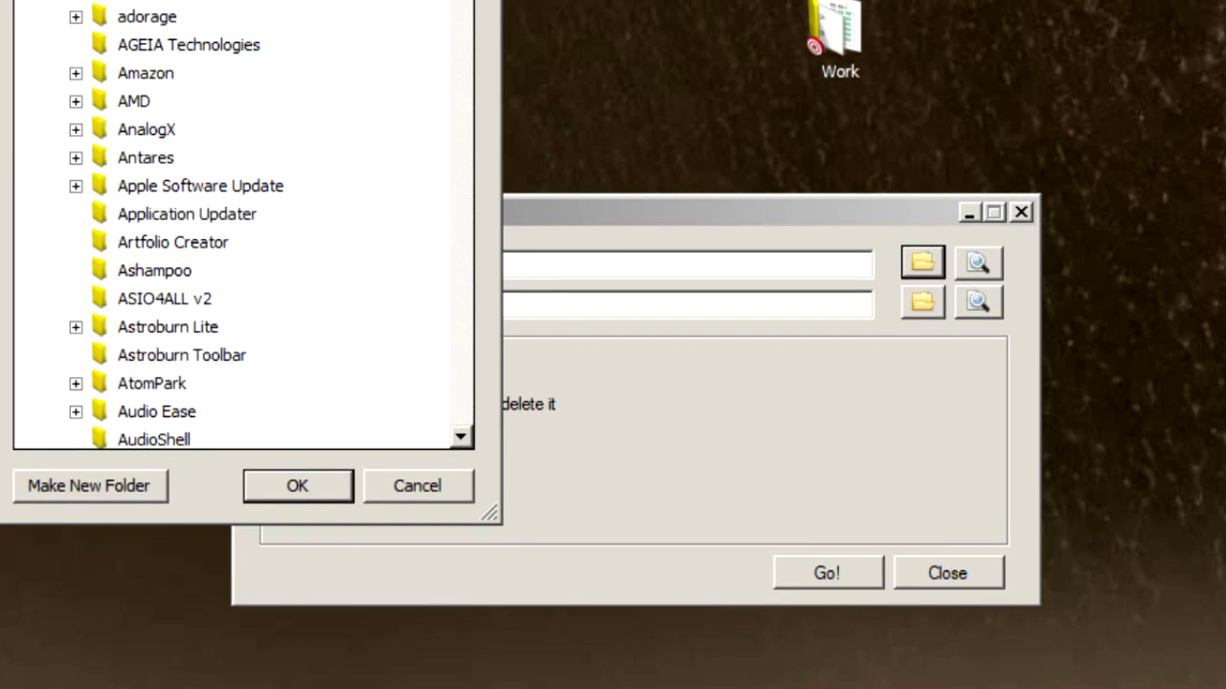
left_click_drag(459, 8, 464, 311)
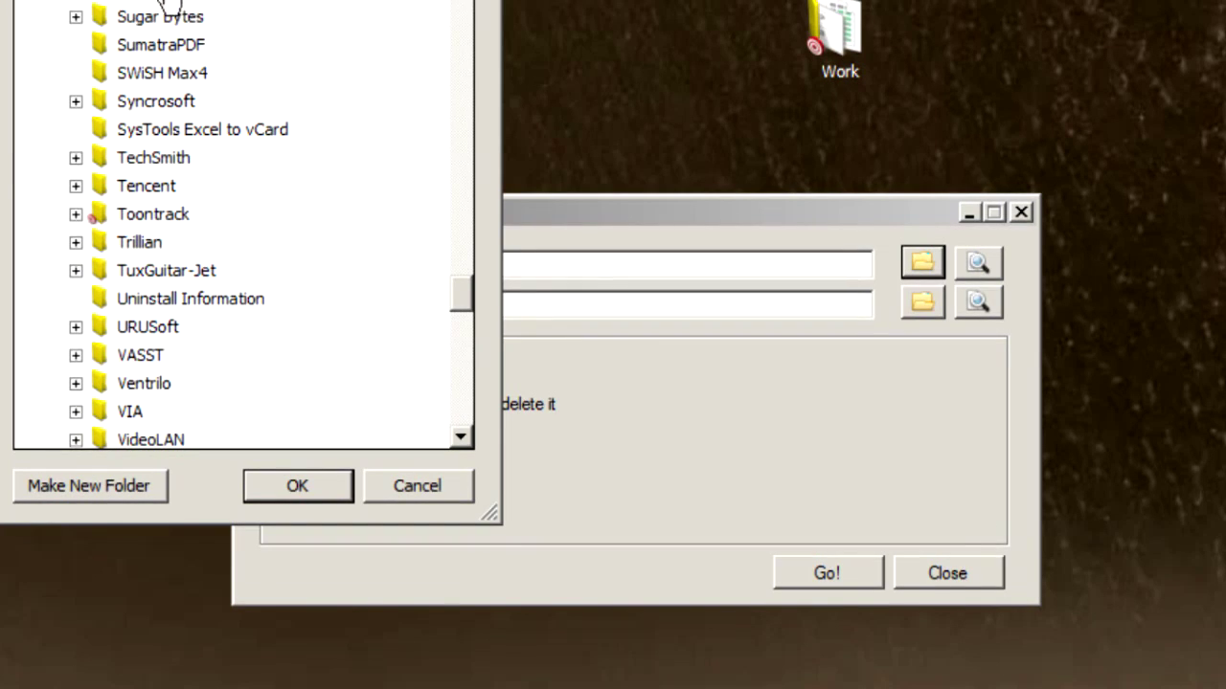
type("steinberg")
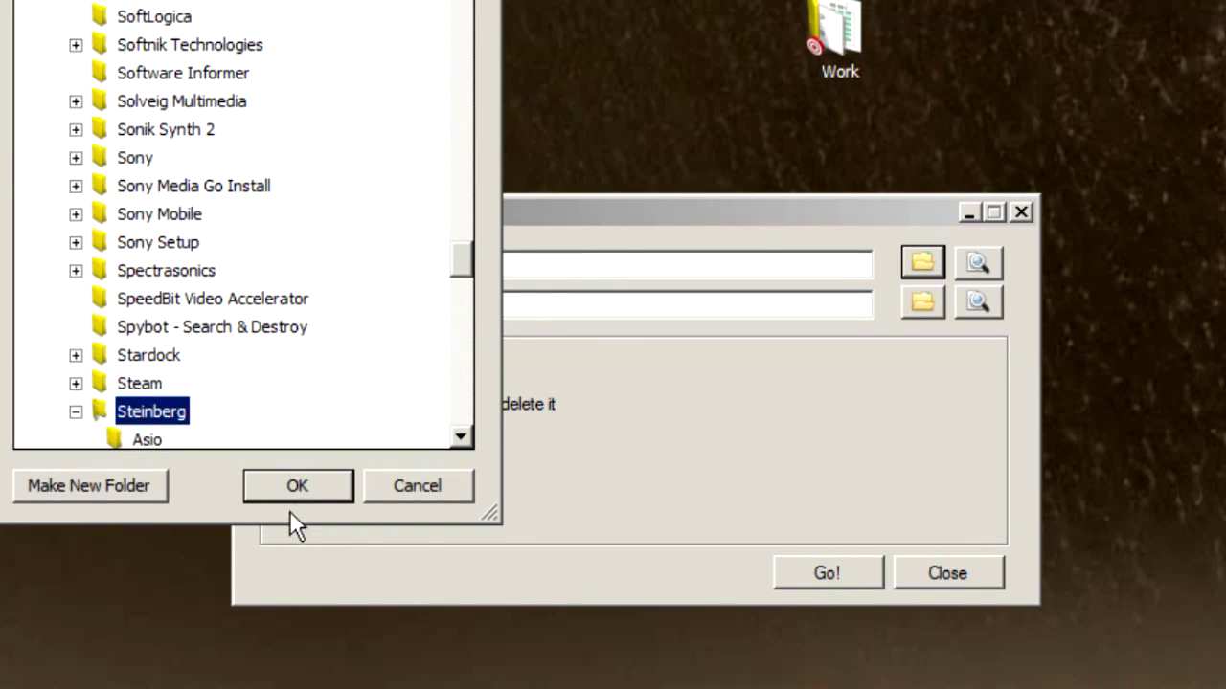
left_click(307, 485)
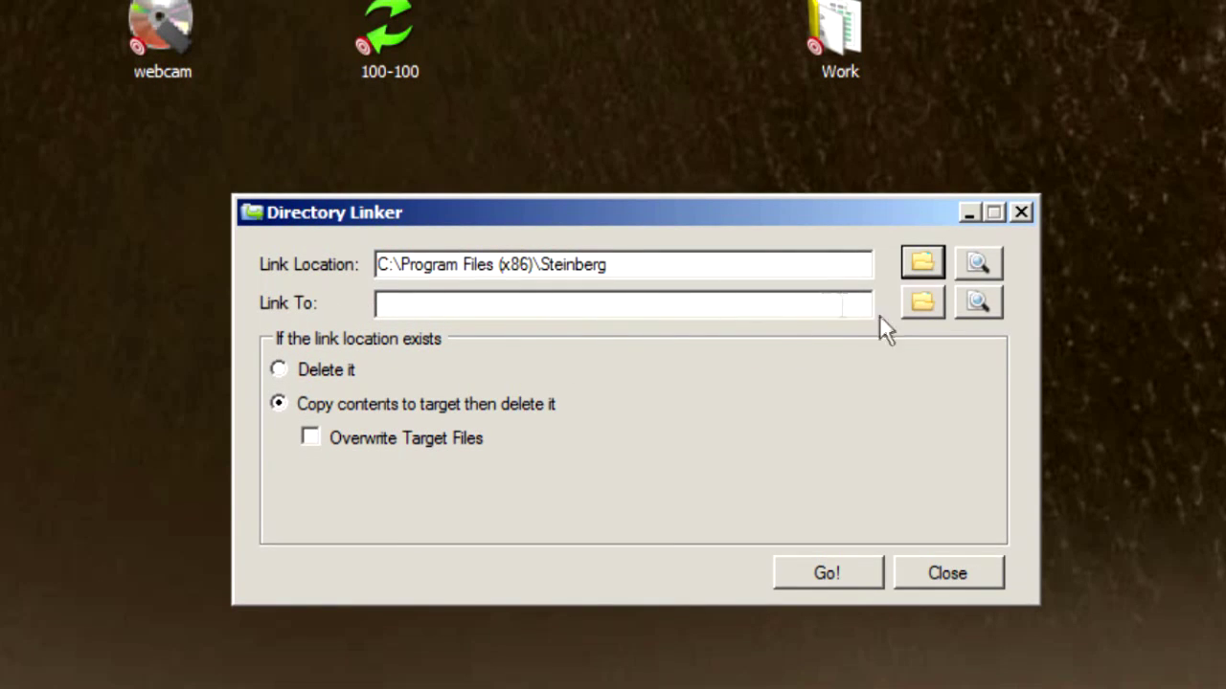
Step: Create a new Steinberg folder in E:\VST data and set it as the Link To target
left_click(917, 304)
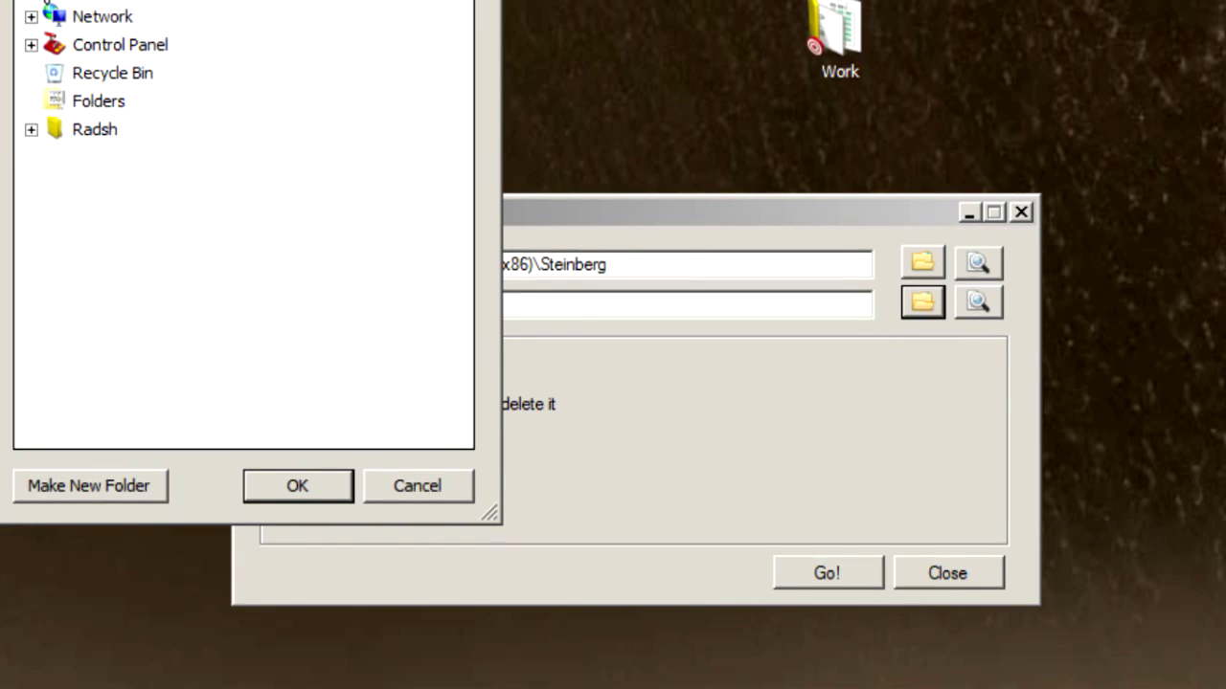
scroll(38, 6, "up", 3)
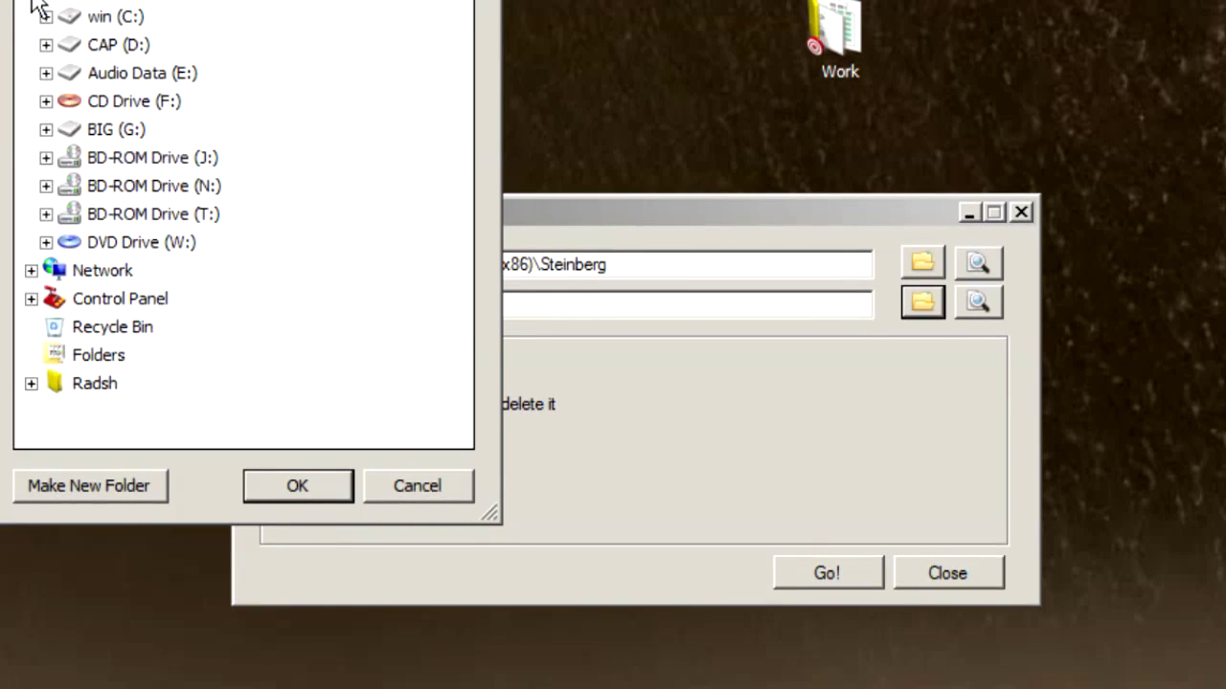
left_click(46, 73)
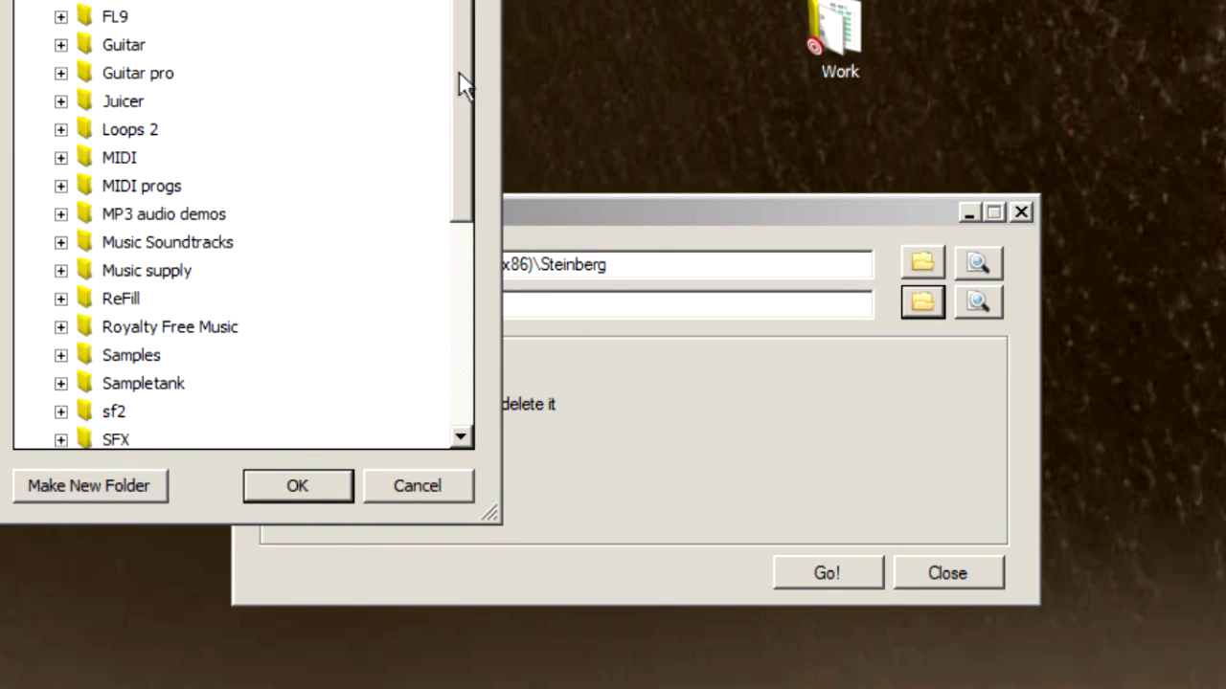
left_click_drag(463, 83, 461, 199)
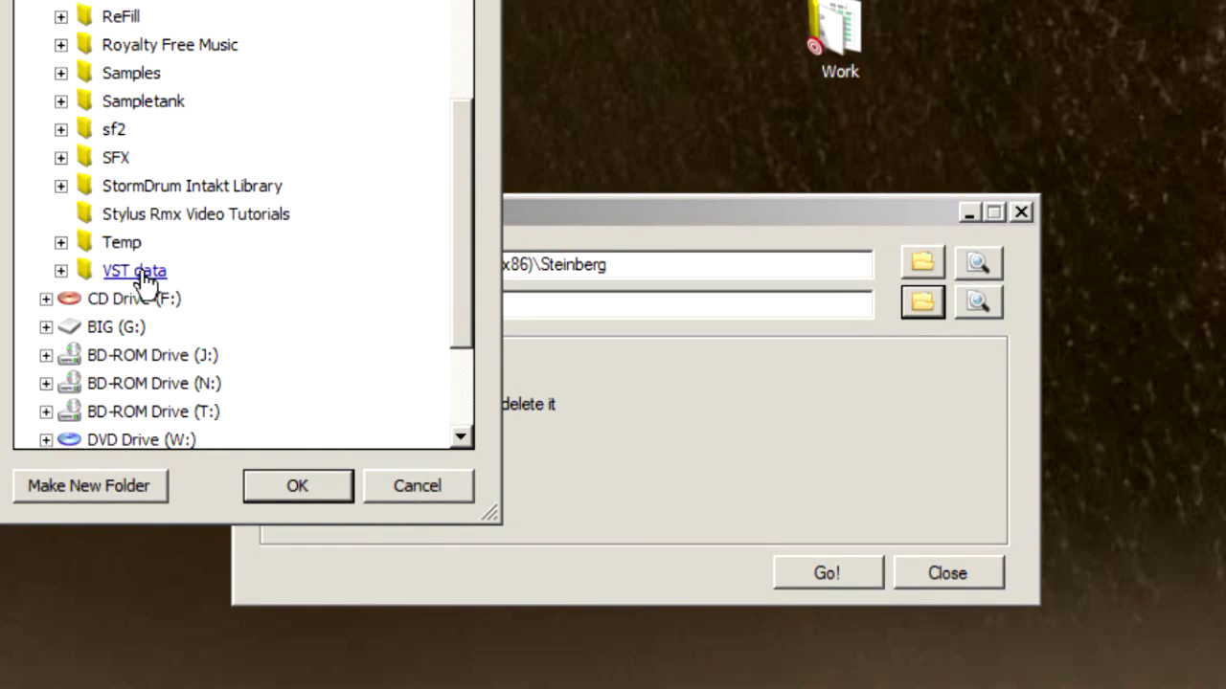
double_click(129, 273)
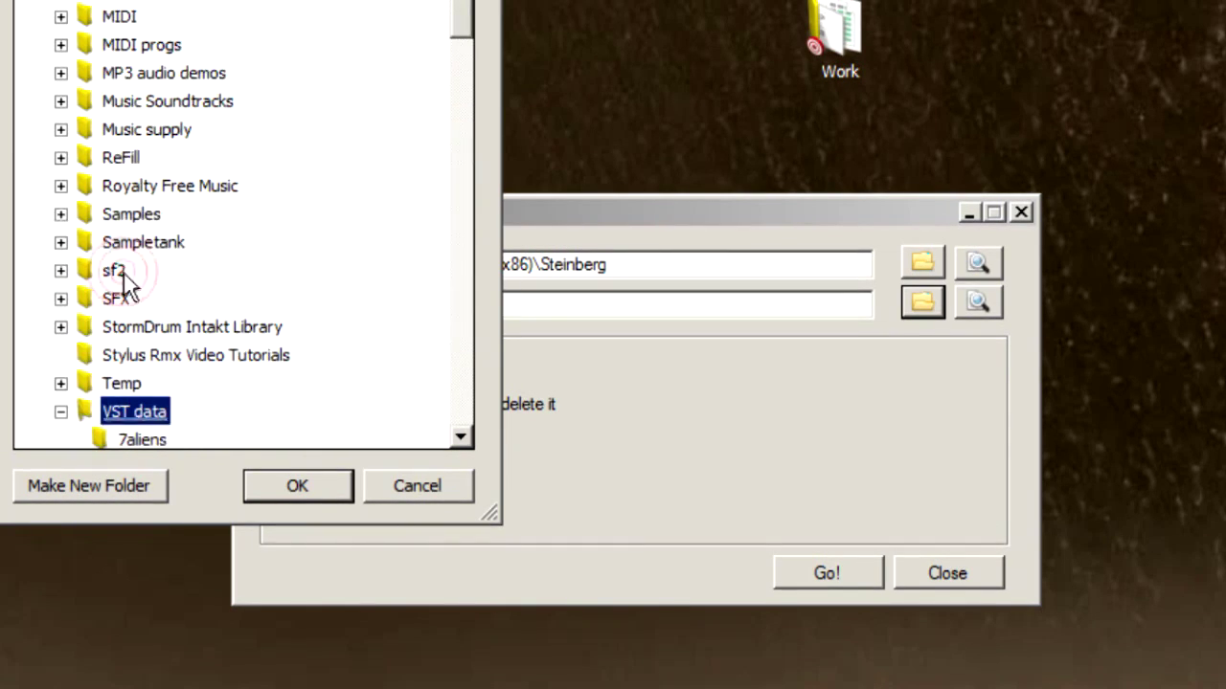
left_click(108, 484)
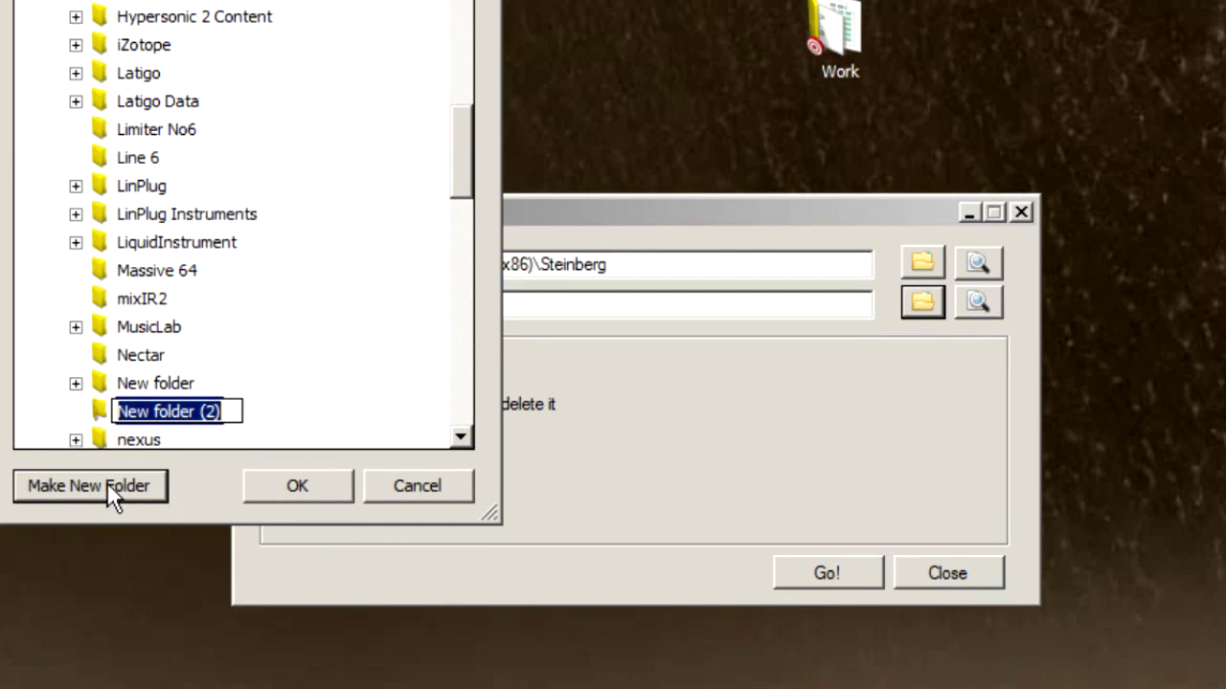
type("Ste")
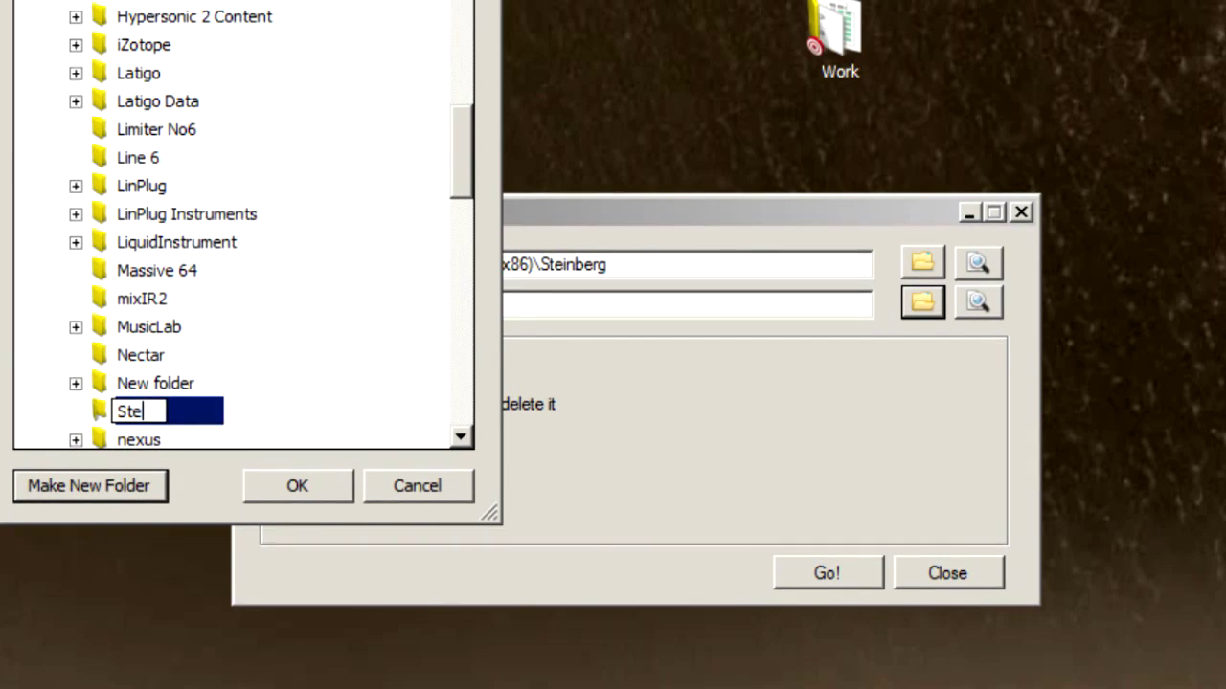
type("inberg")
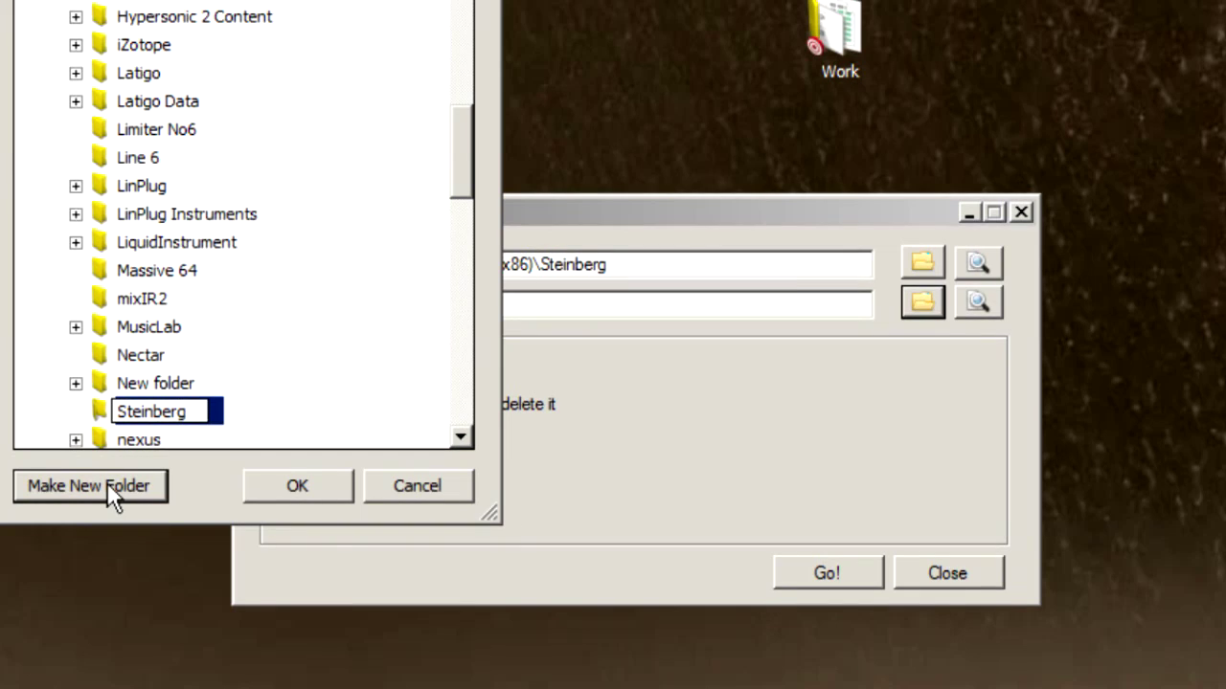
left_click(92, 410)
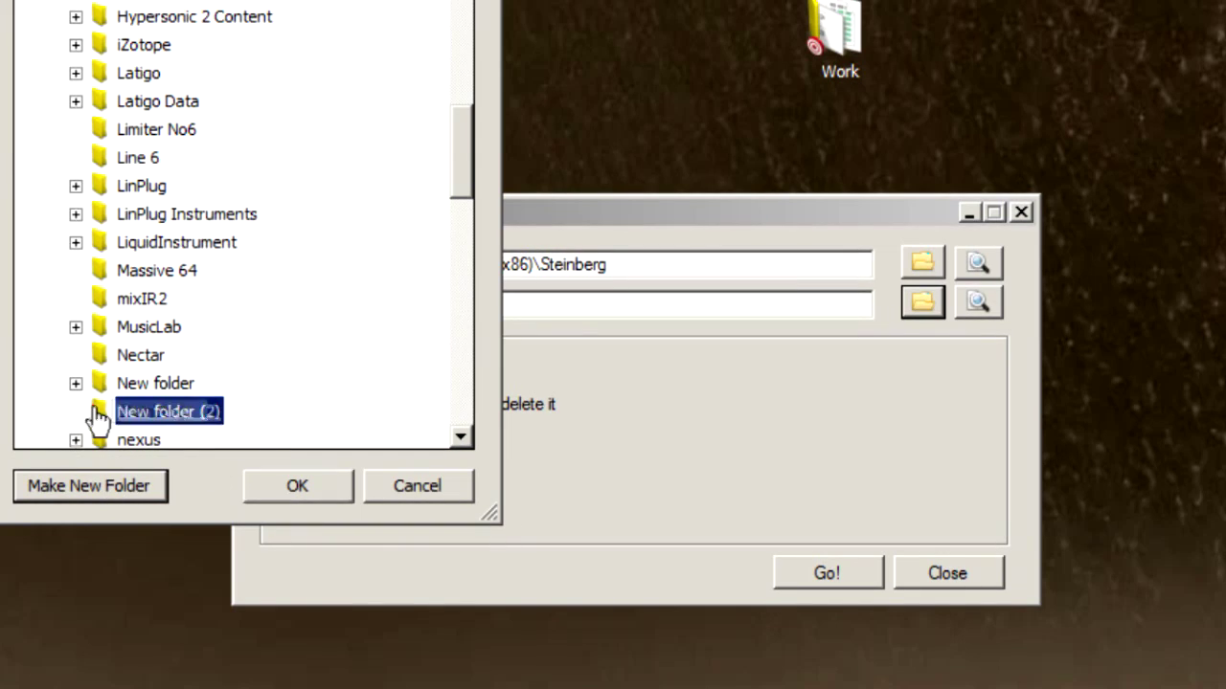
left_click(282, 485)
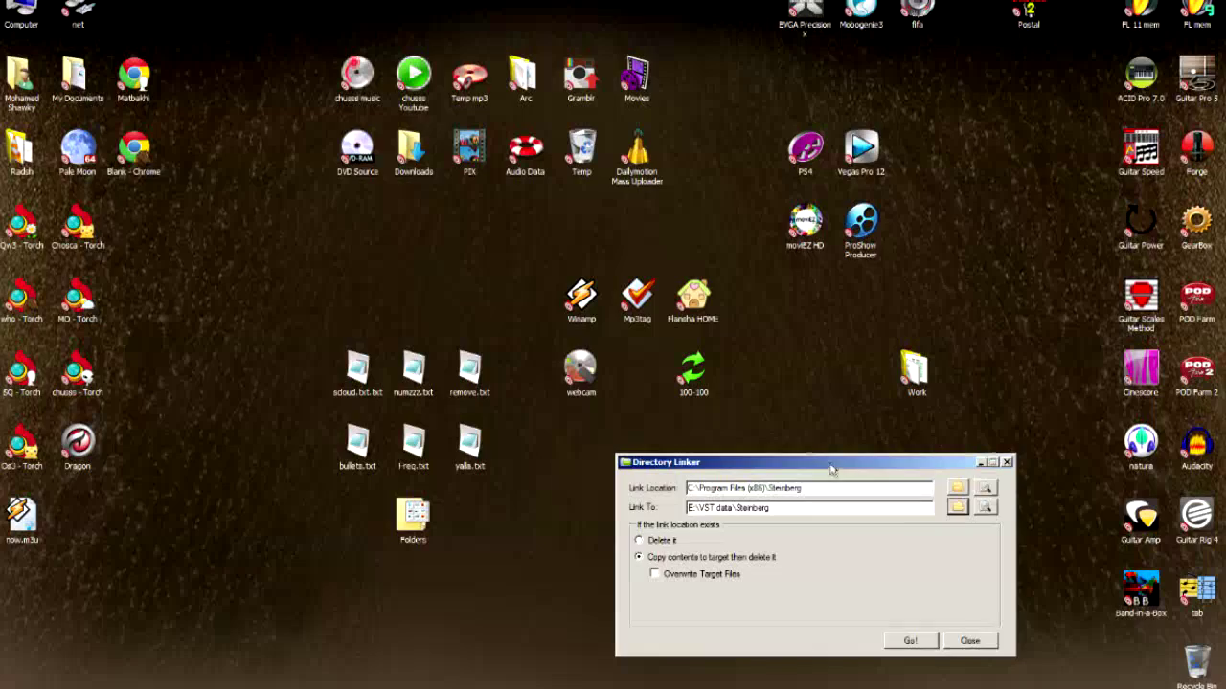
Step: Move the linker window aside and run Go! to copy Steinberg and create the link
left_click_drag(830, 463, 786, 449)
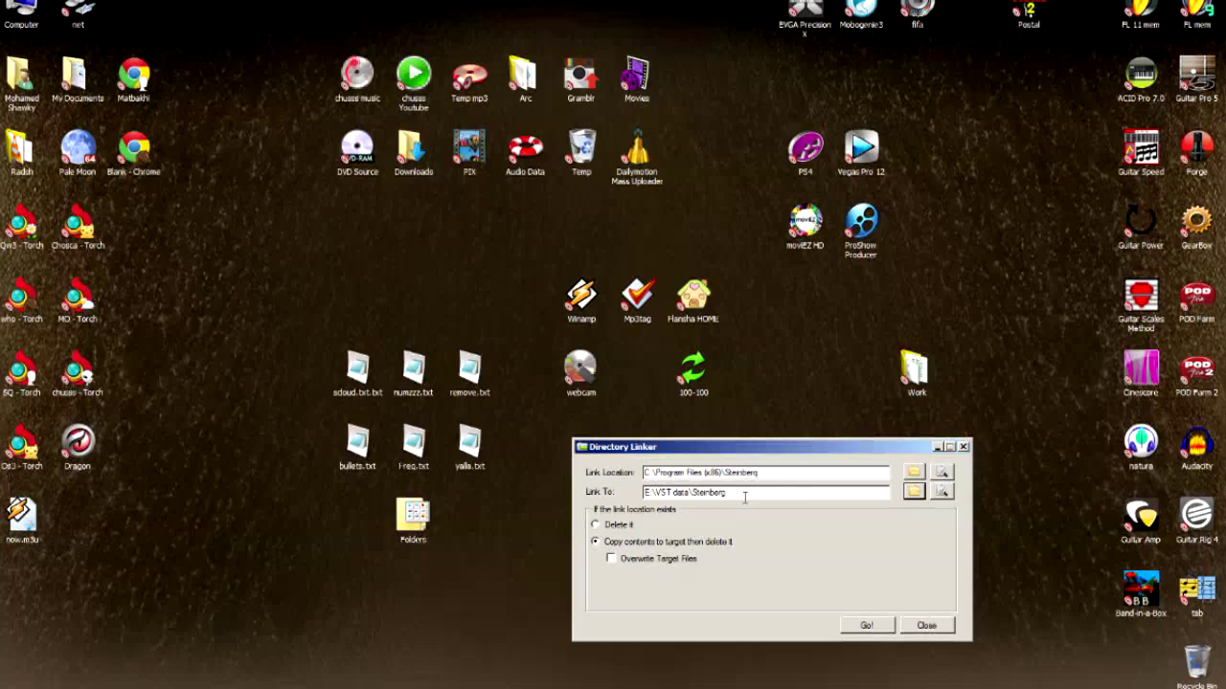
left_click(867, 625)
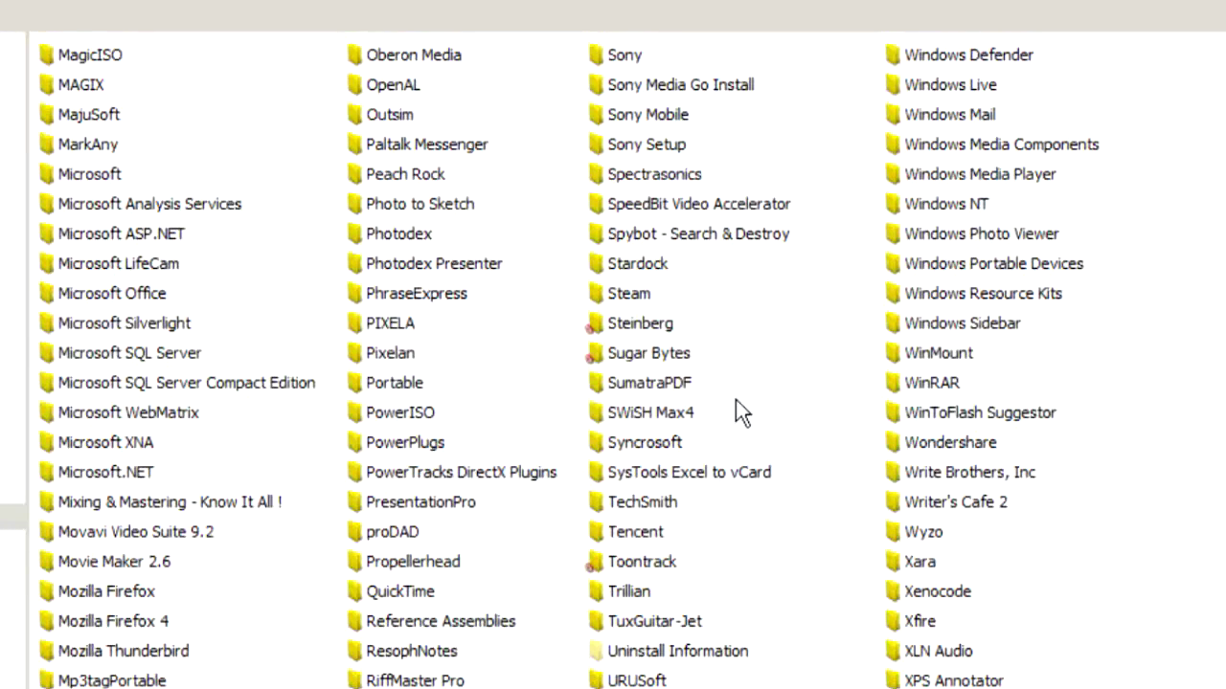
left_click(644, 327)
left_click(664, 356)
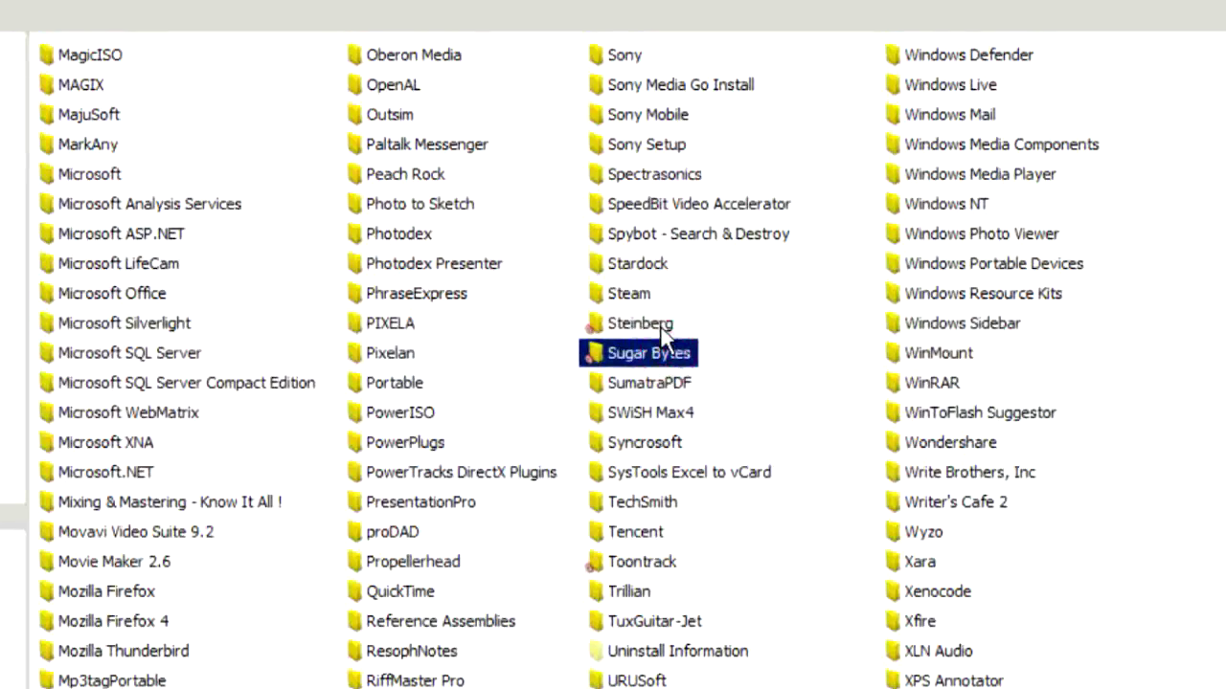
left_click(659, 326)
left_click(672, 350)
left_click(664, 323)
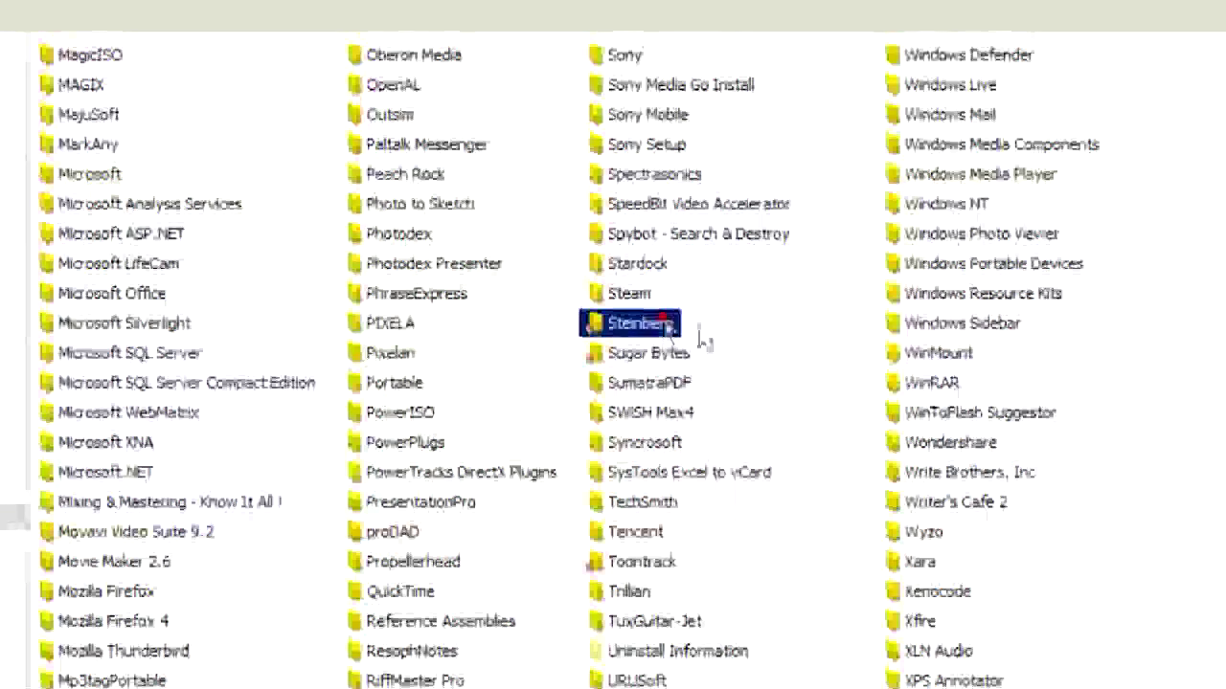
right_click(666, 328)
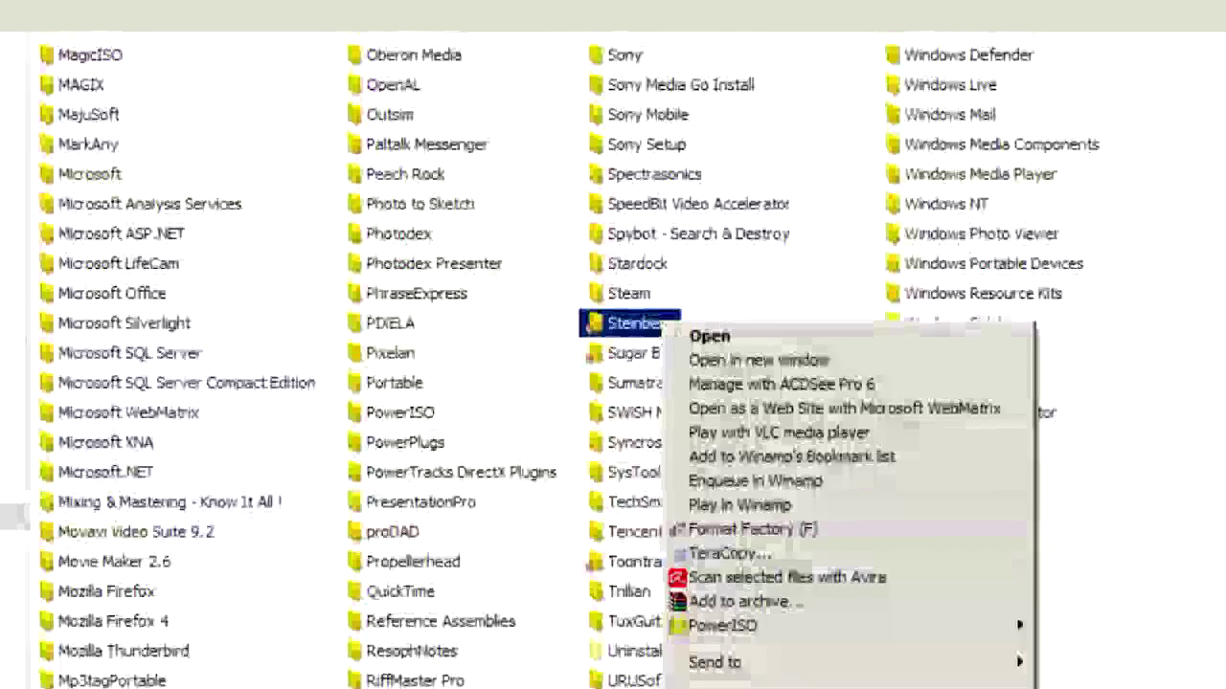
key("r")
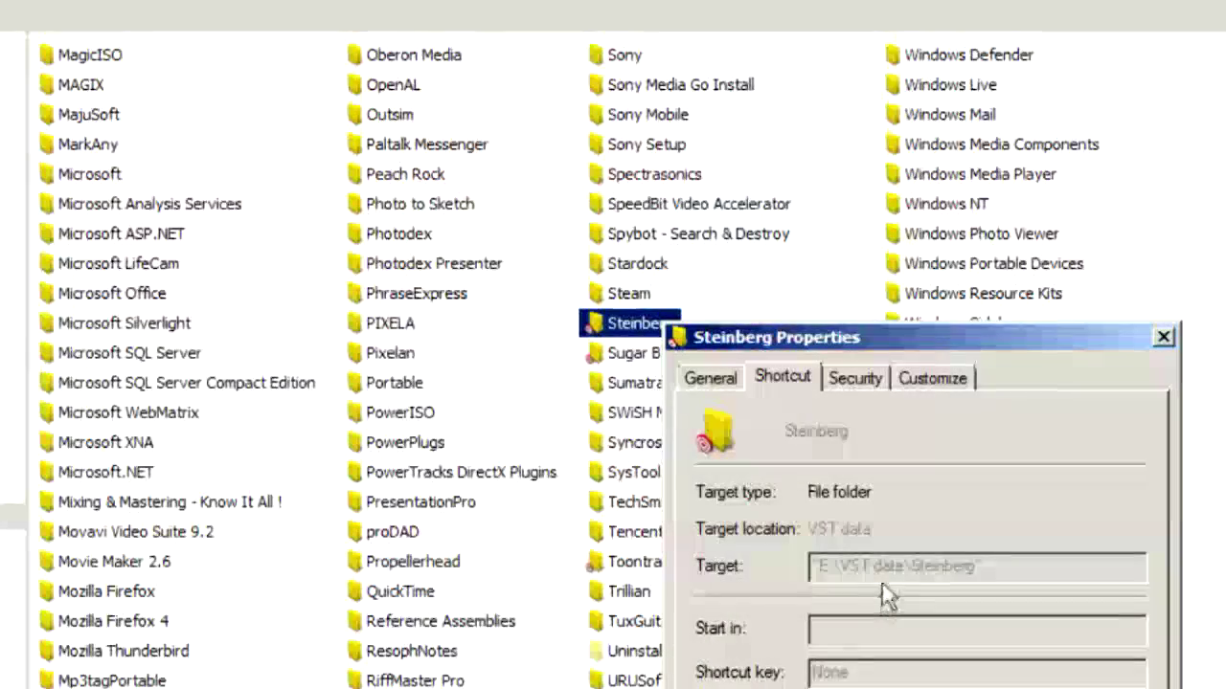
key("Escape")
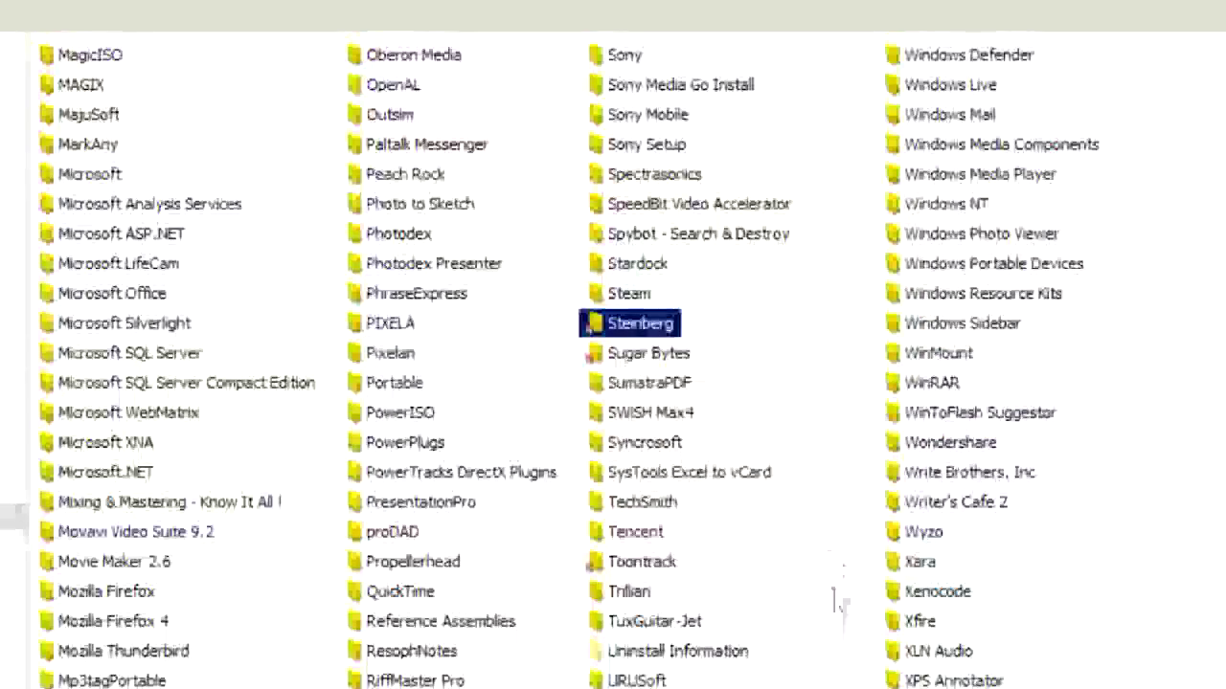
left_click(818, 418)
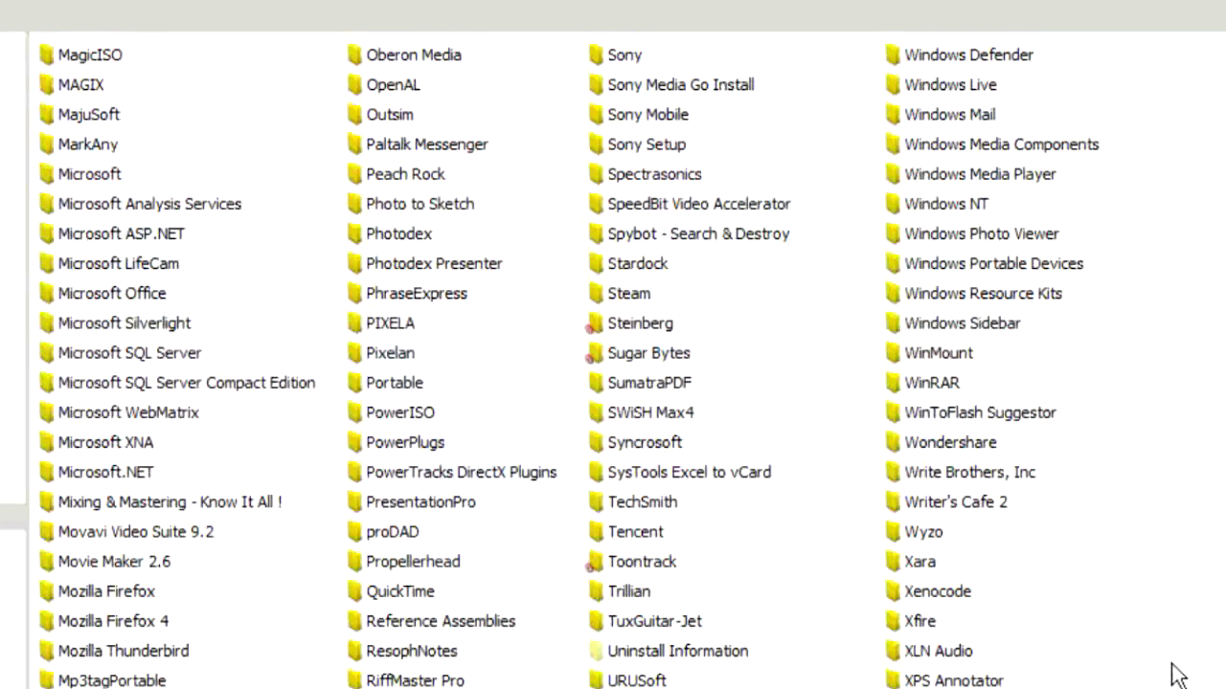
Step: Select the linked Steinberg folder in Program Files (x86)
left_click(668, 324)
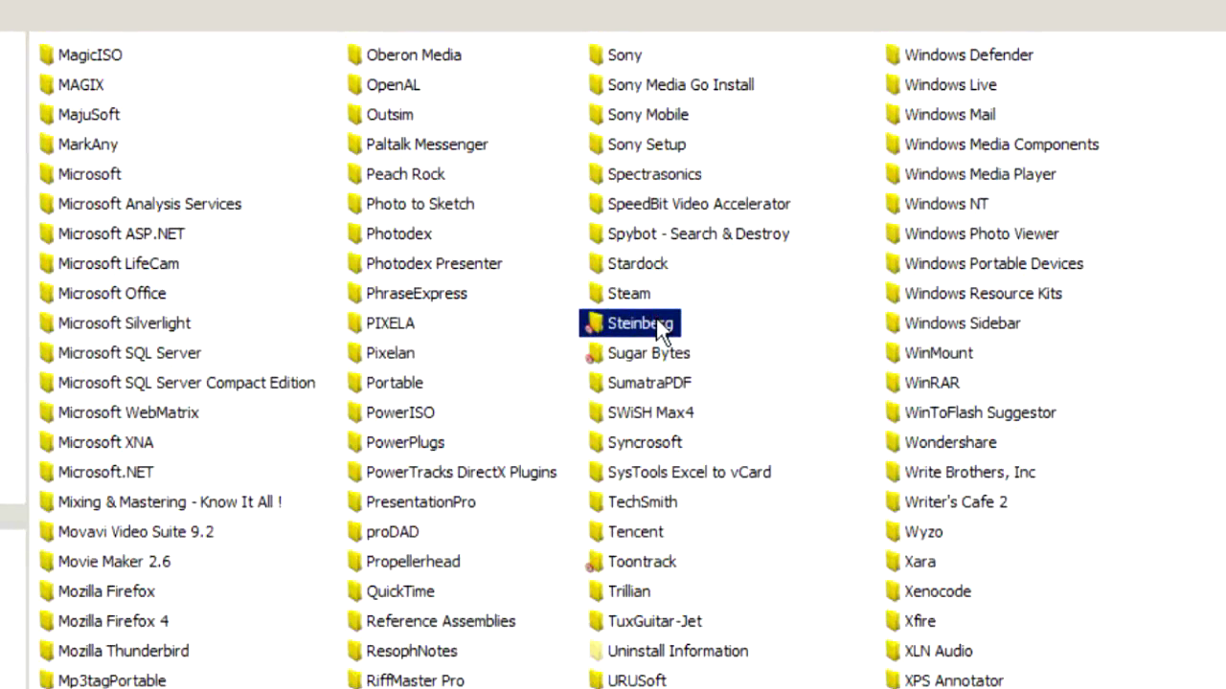